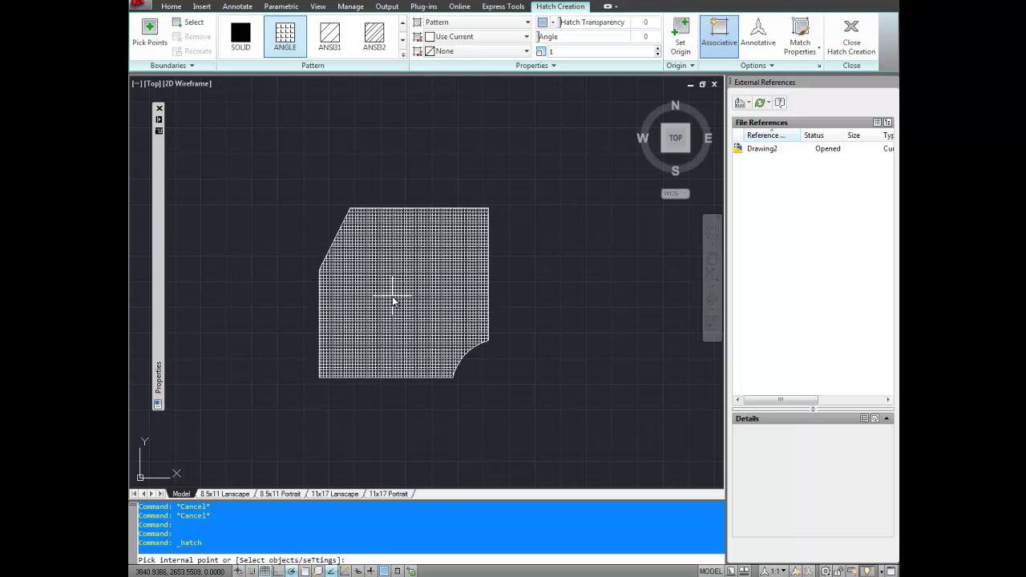
Step: Cancel the running ANGLE hatch preview so the outline is left without any fill
key(Escape)
key(Escape)
key(Escape)
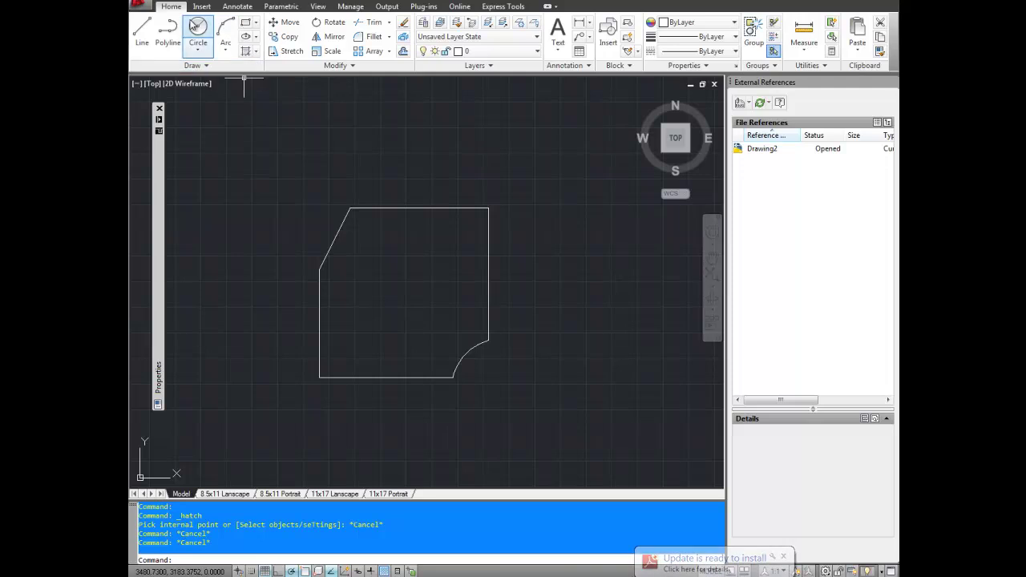
Step: Start a new hatch and switch its boundary mode from picking points to selecting objects
click(246, 51)
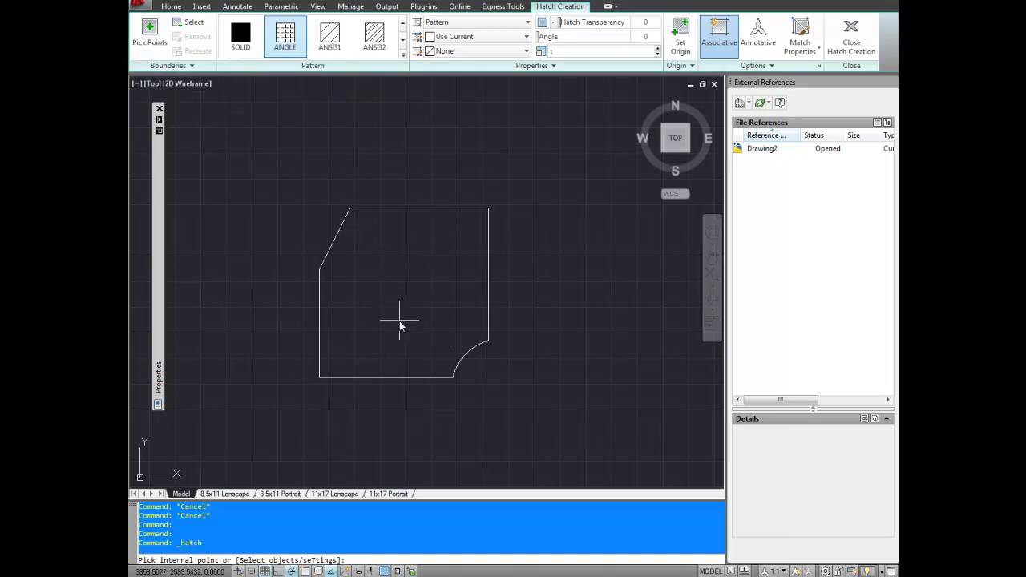
click(150, 33)
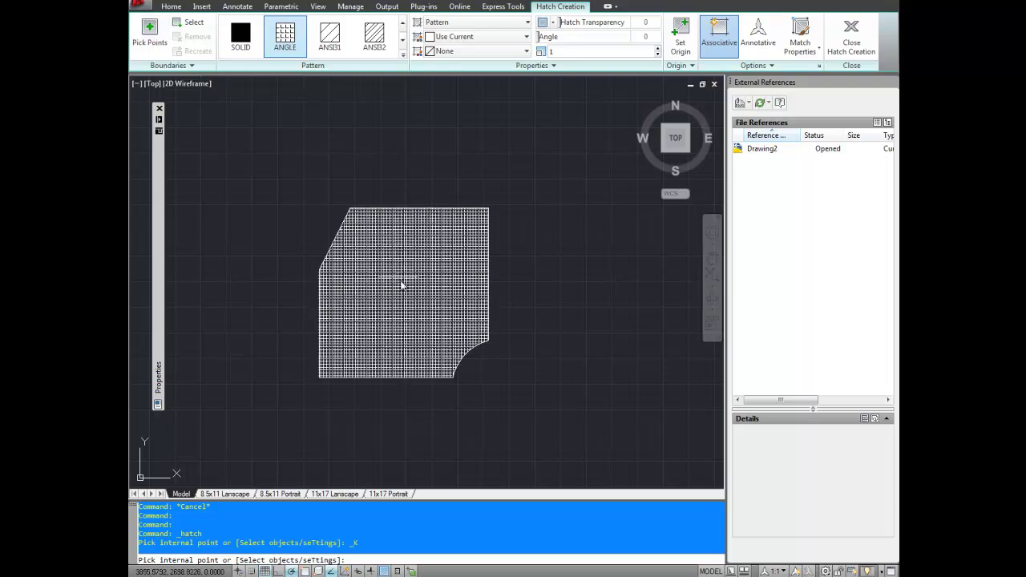
click(186, 24)
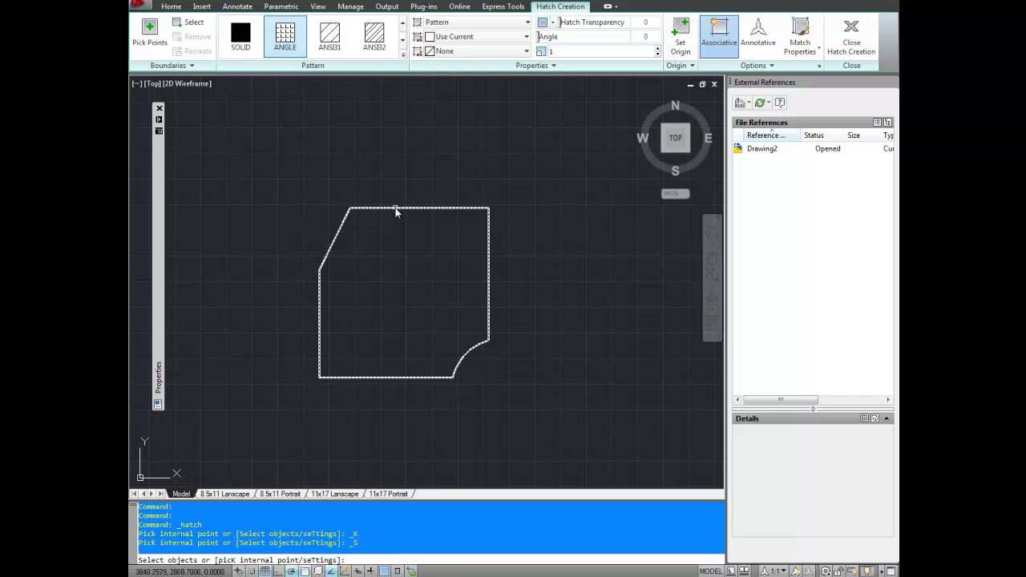
Step: Choose the ANSI37 crosshatch pattern and pick the shape's outline as the hatch boundary
click(403, 38)
click(402, 38)
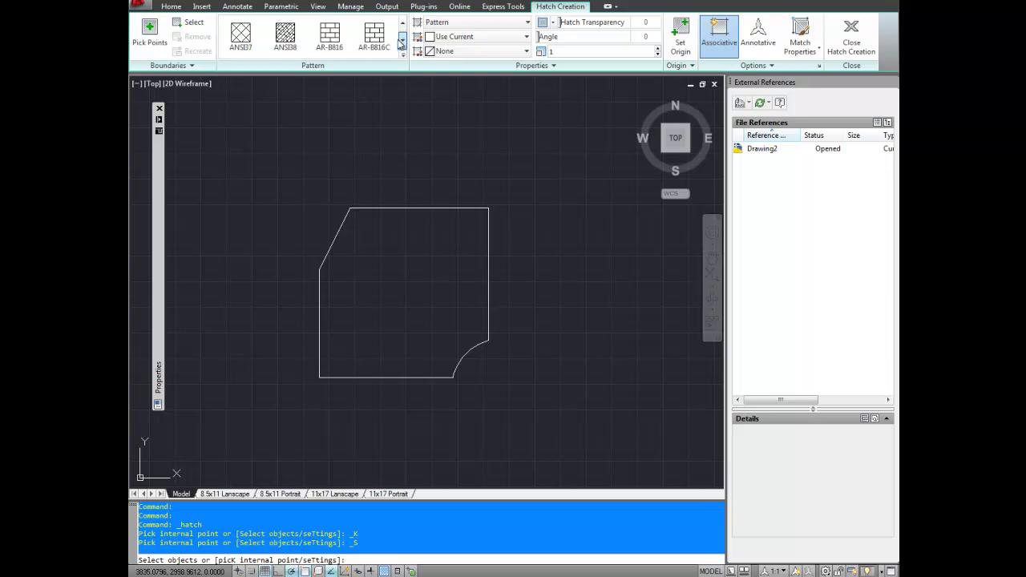
click(240, 36)
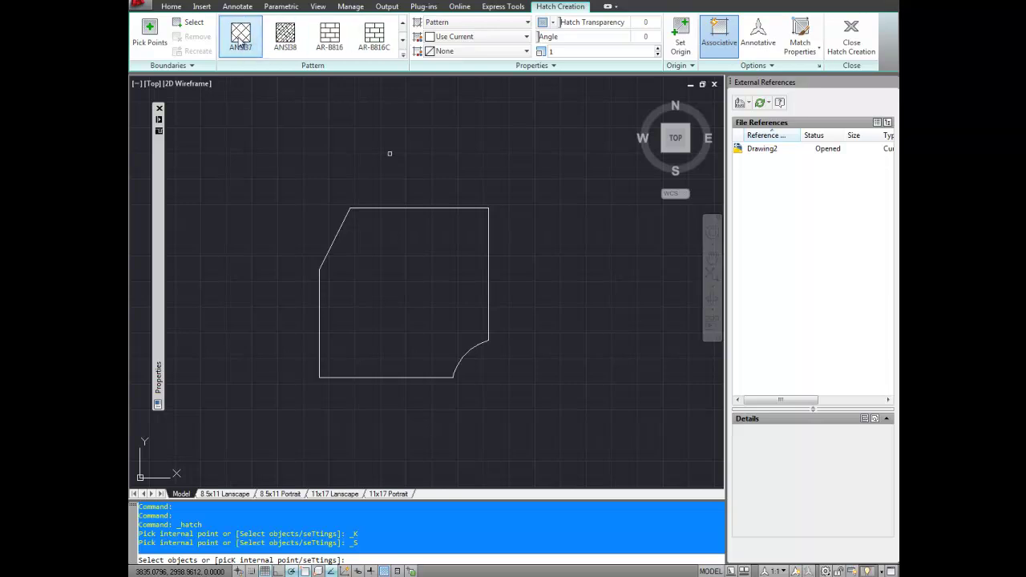
click(377, 209)
click(377, 212)
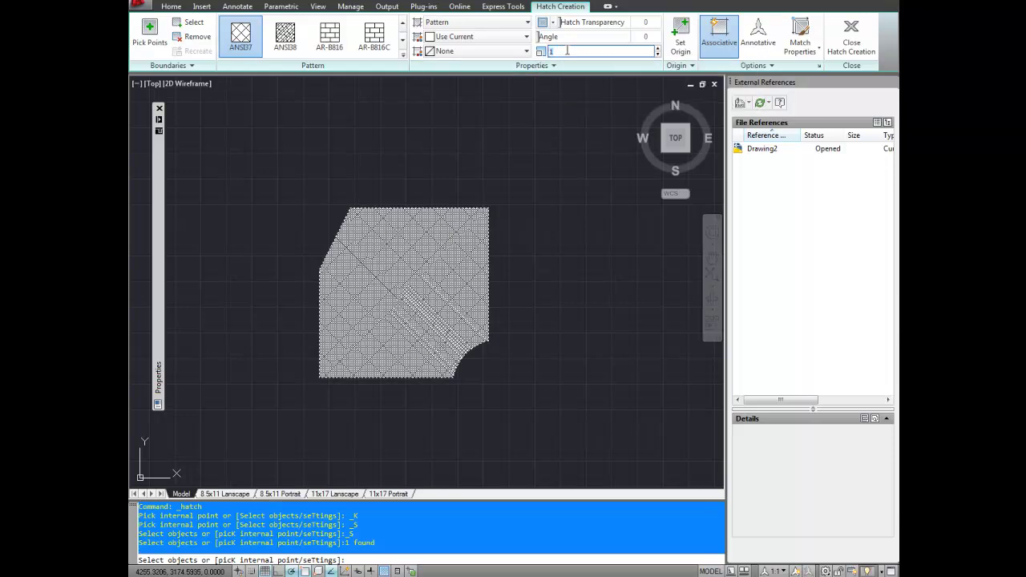
Step: Raise the crosshatch's hatch scale to 10
click(658, 49)
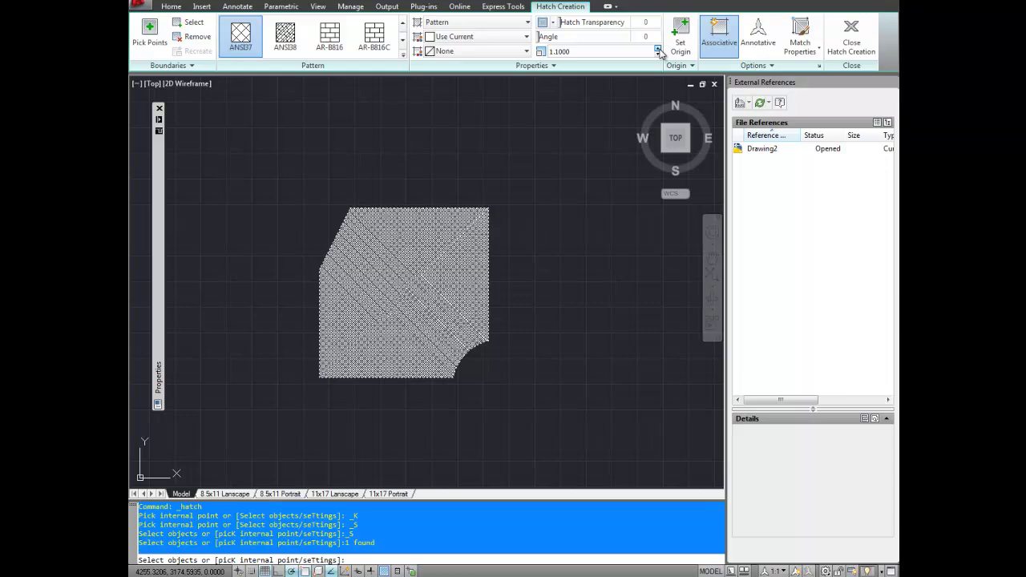
click(658, 48)
click(658, 49)
click(659, 49)
click(659, 49)
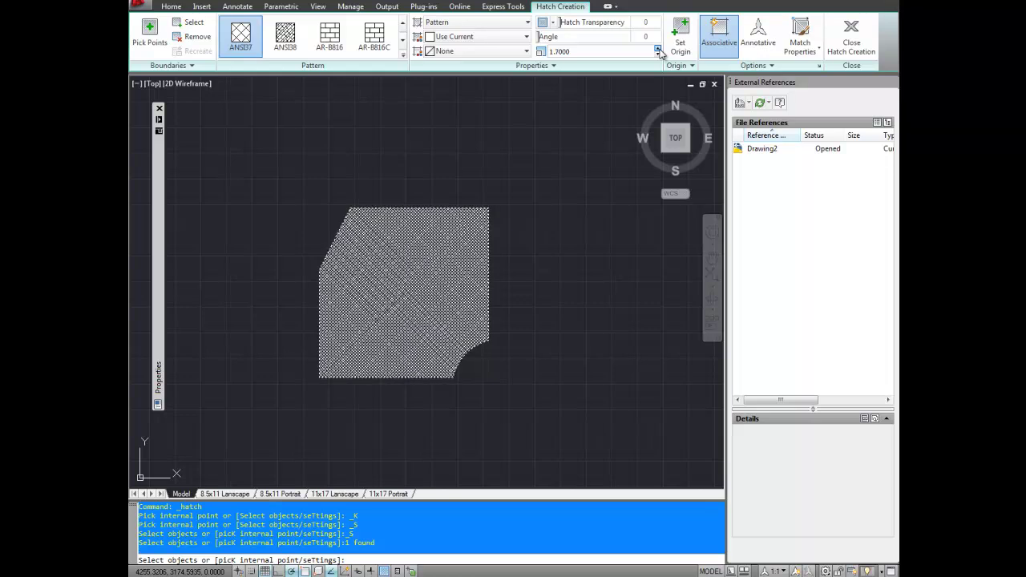
click(658, 49)
click(659, 49)
click(658, 49)
click(607, 51)
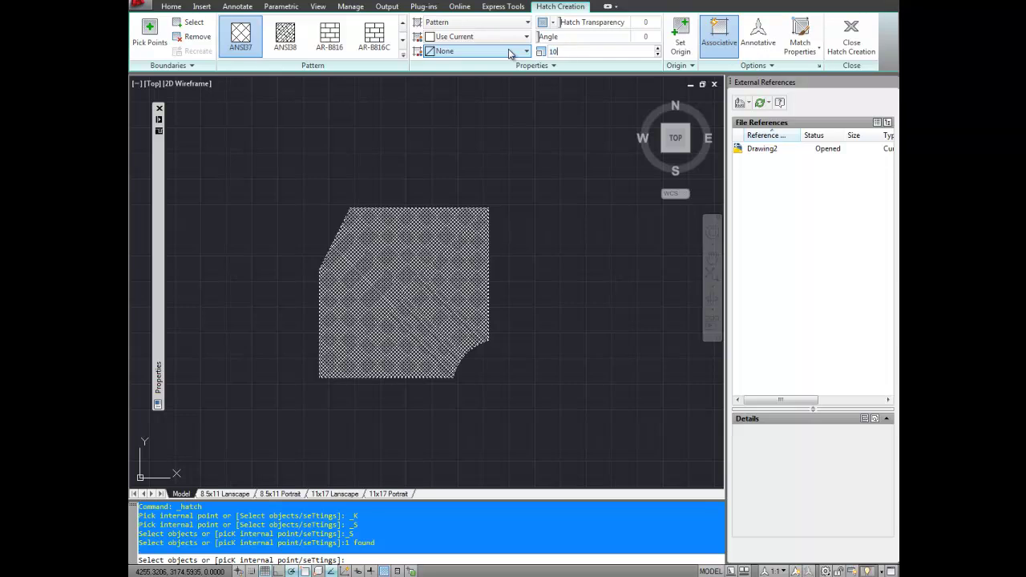
key(Return)
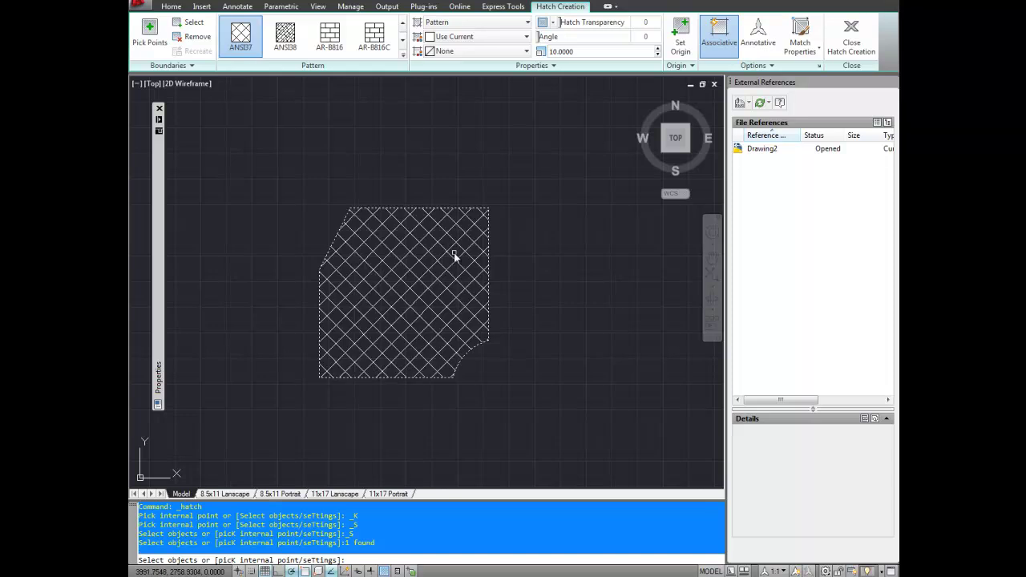
Step: Set the crosshatch transparency to 50 and rotate its lines to an angle of 165
scroll(534, 106, up, 2)
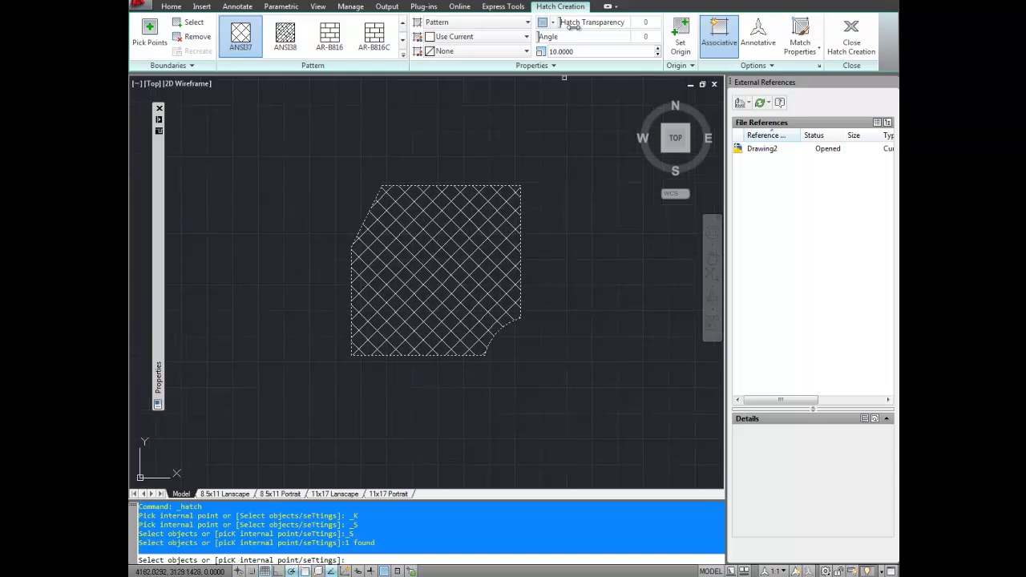
middle_drag(540, 105, 565, 64)
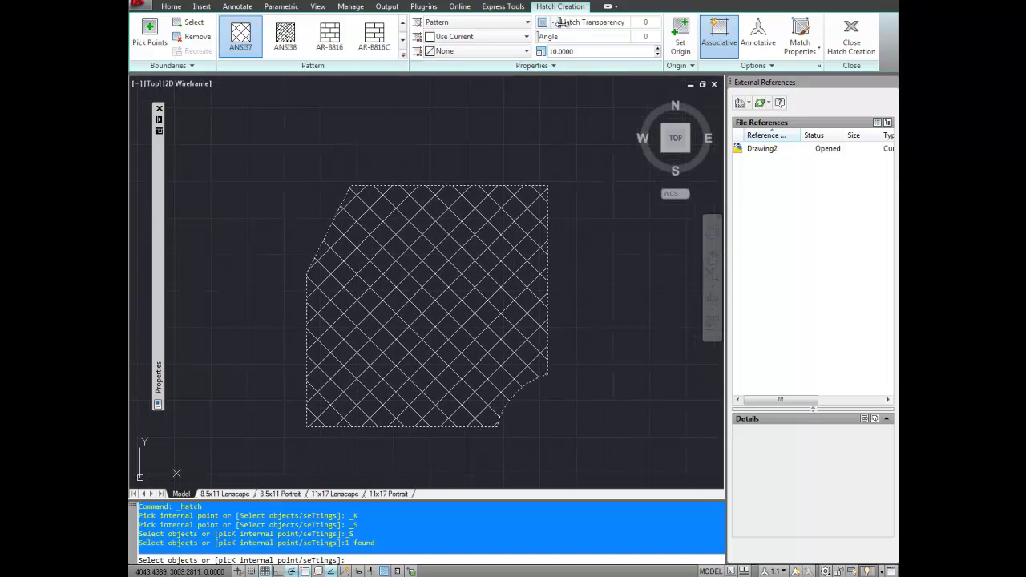
drag(558, 23, 575, 22)
drag(575, 24, 600, 29)
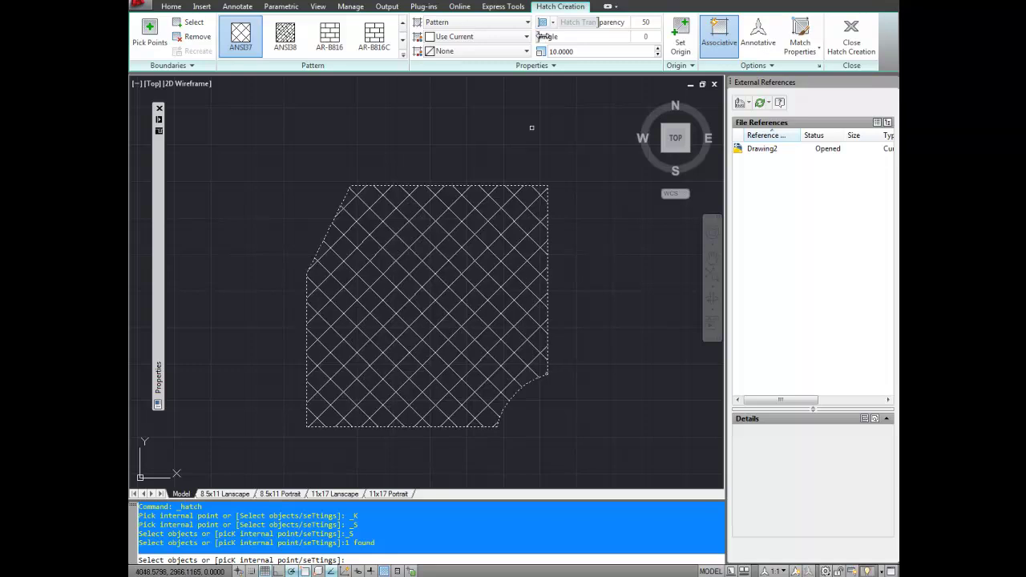
drag(541, 36, 592, 36)
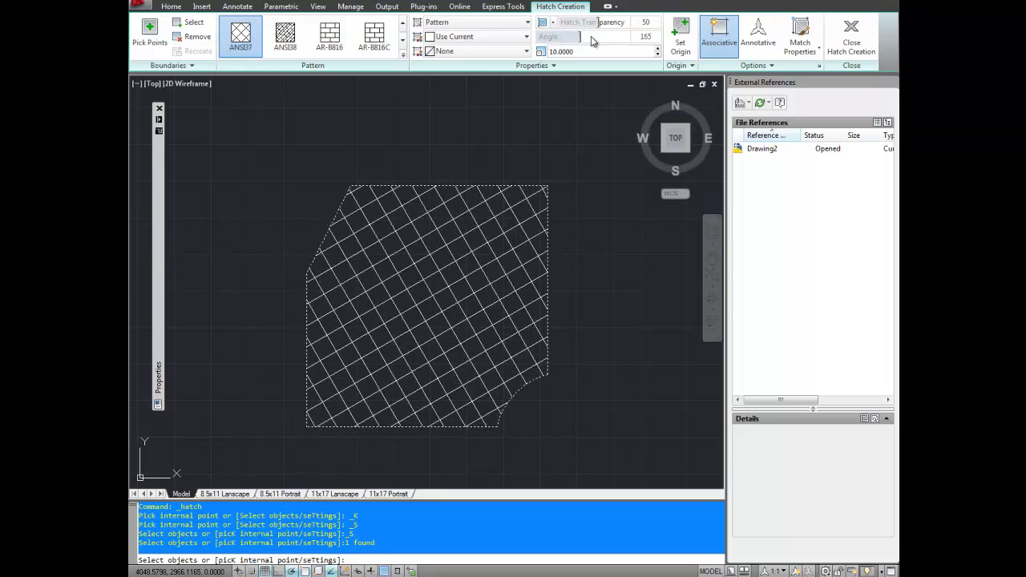
Step: Draw the crosshatch in index colour 54 (olive yellow) with the background colour left as None
click(488, 24)
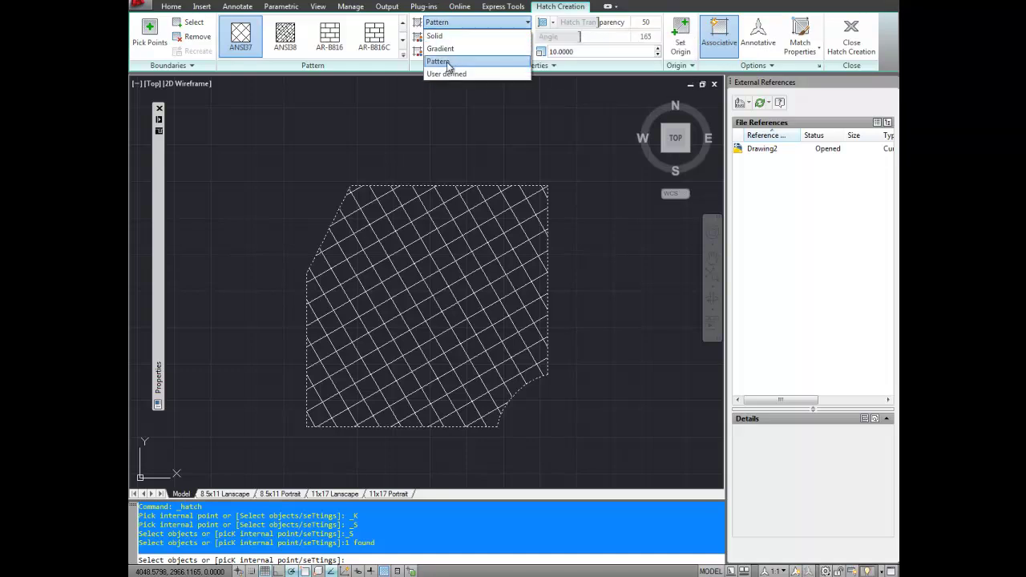
click(477, 36)
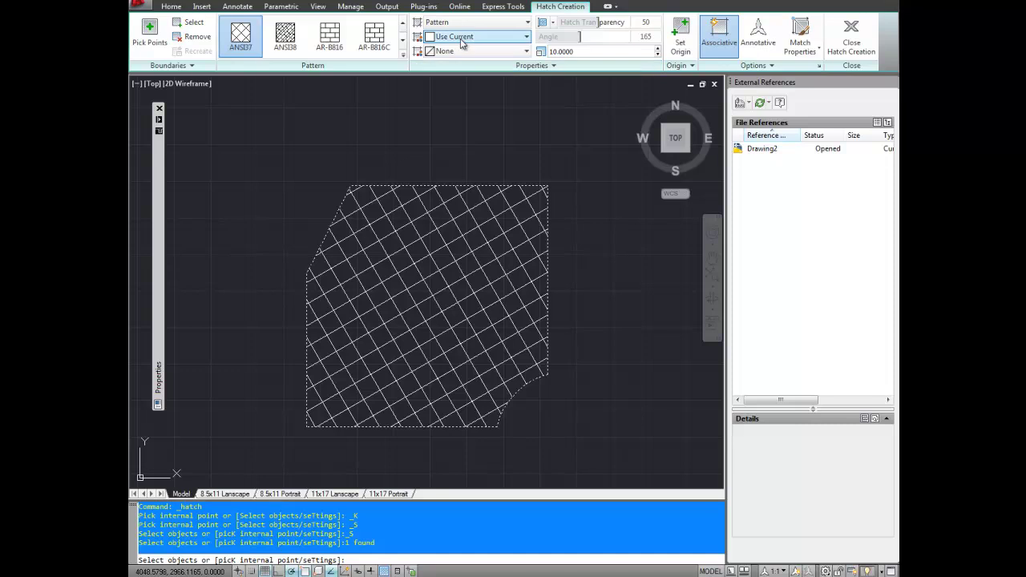
click(477, 36)
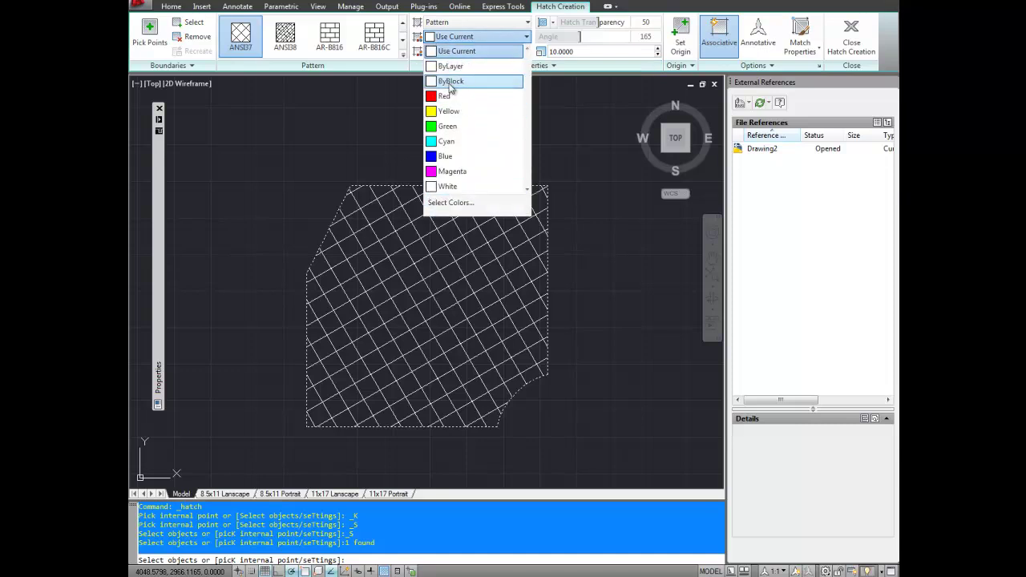
click(453, 202)
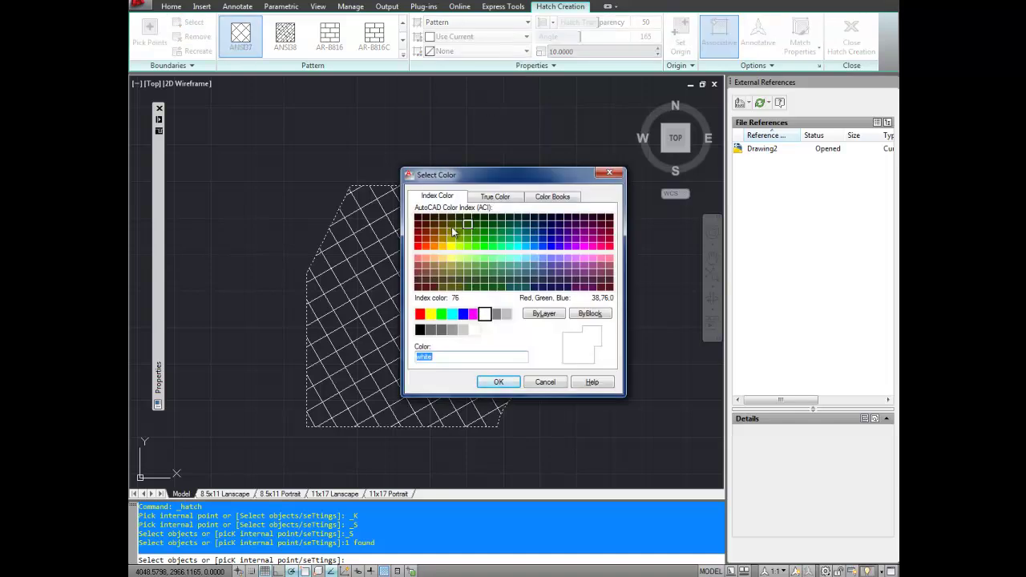
click(451, 232)
click(498, 383)
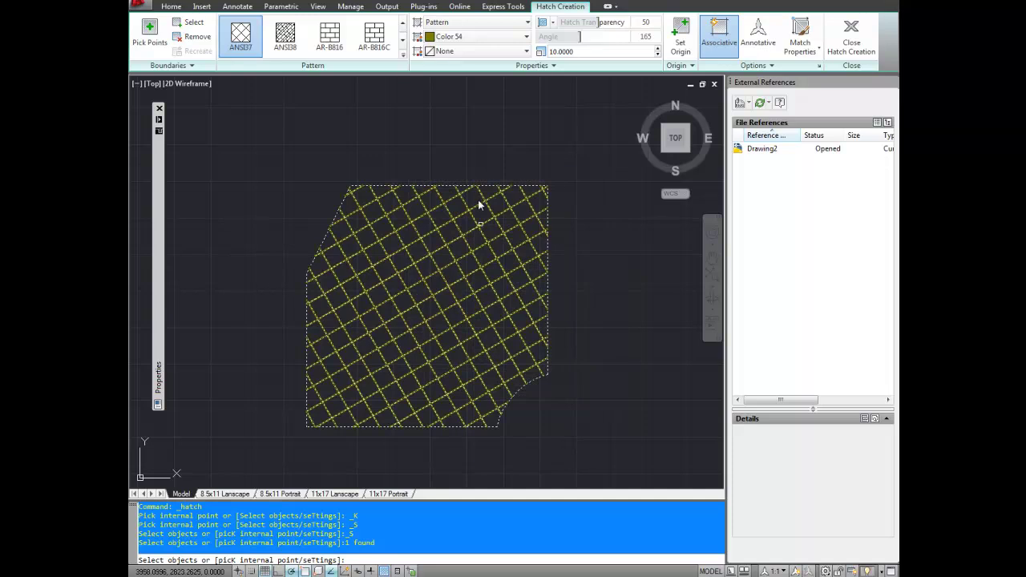
click(453, 51)
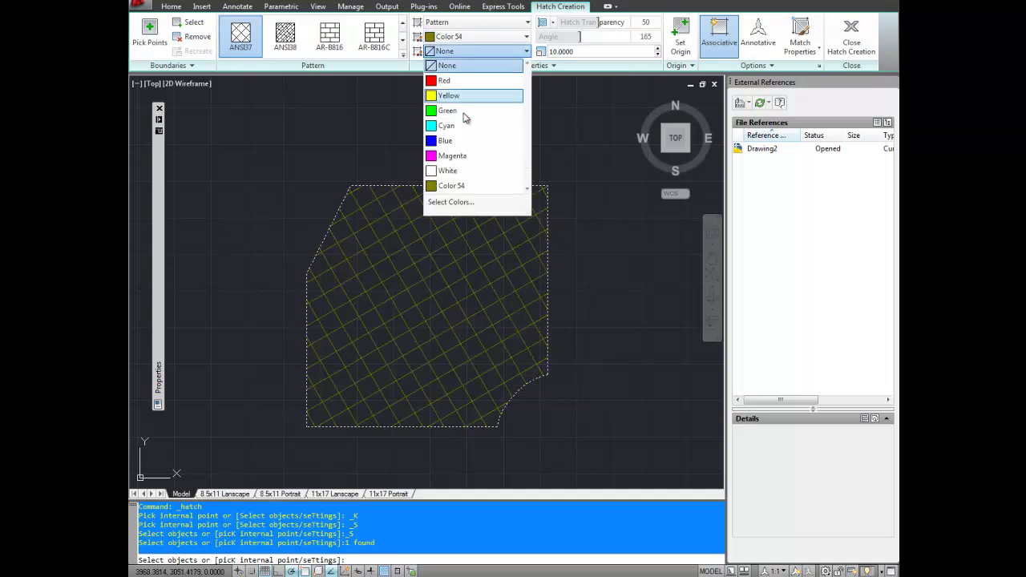
click(404, 75)
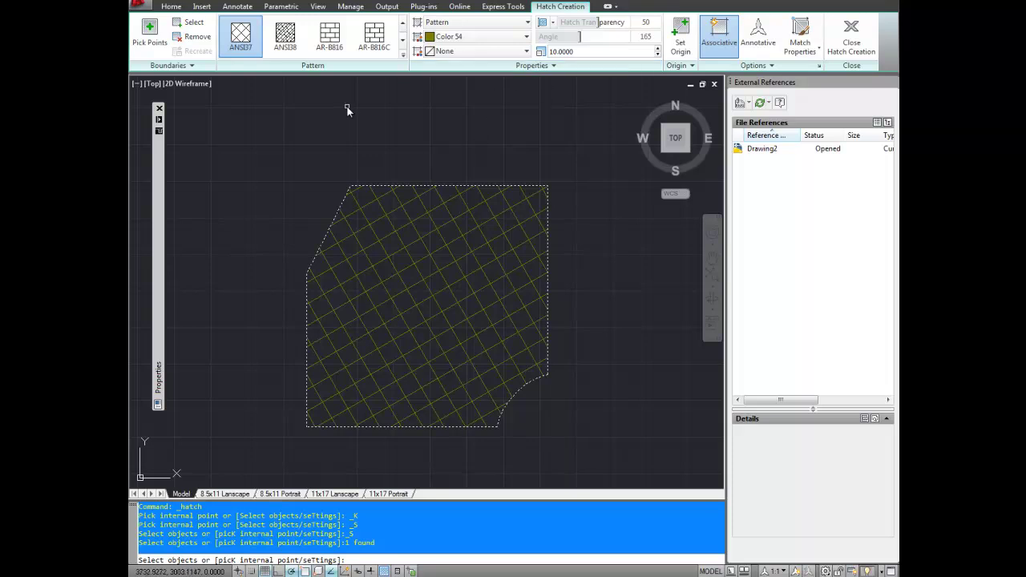
Step: Commit the olive ANSI37 crosshatch, select it, and pan the view toward the washer drawing
click(297, 158)
click(314, 162)
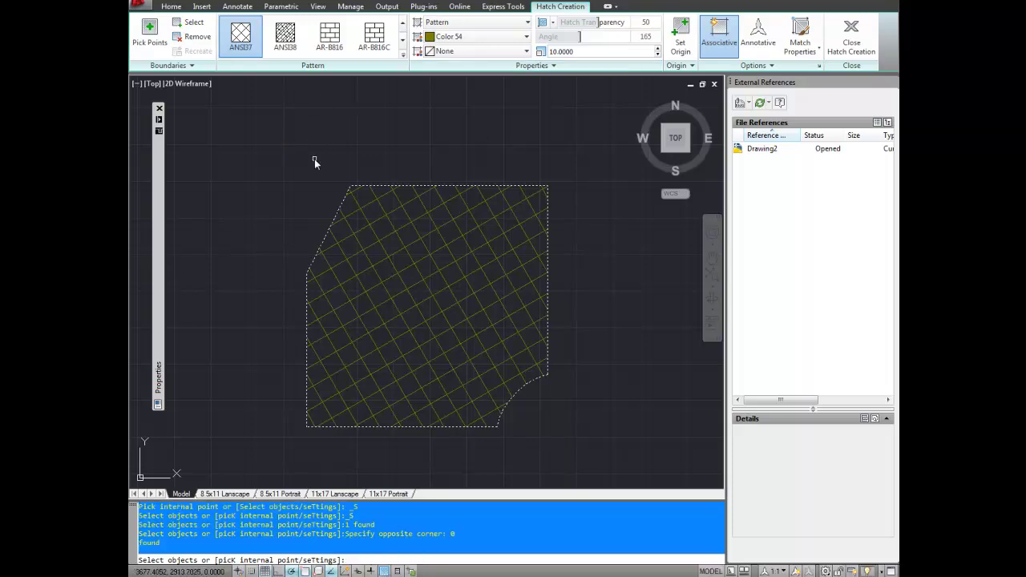
key(Return)
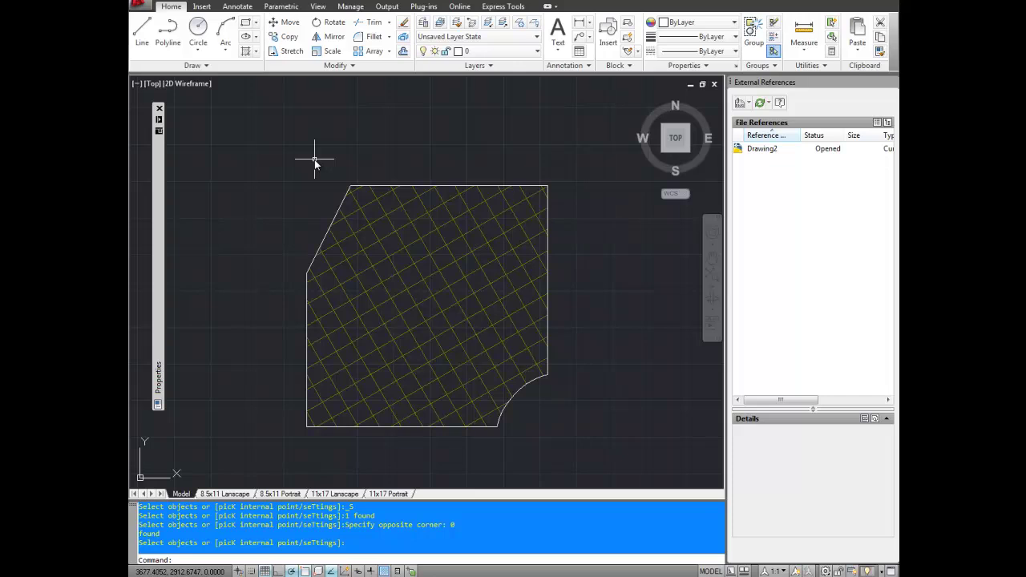
click(414, 329)
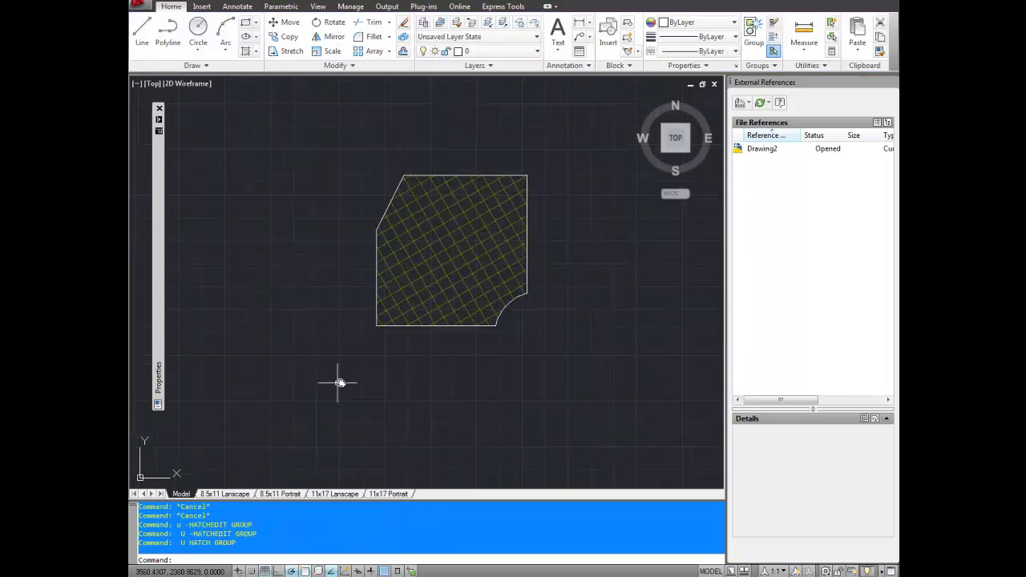
mouse_move(337, 383)
middle_down()
mouse_move(518, 294)
mouse_move(790, 126)
mouse_move(826, 84)
middle_up()
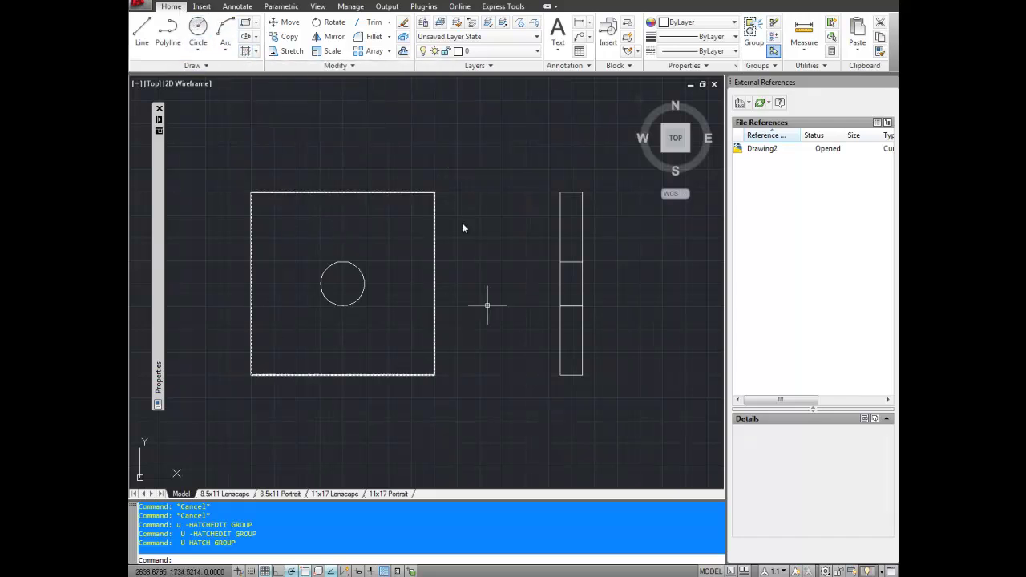
Step: Start a new hatch on the square plate, picking inside it so the circular hole stays an island
click(246, 51)
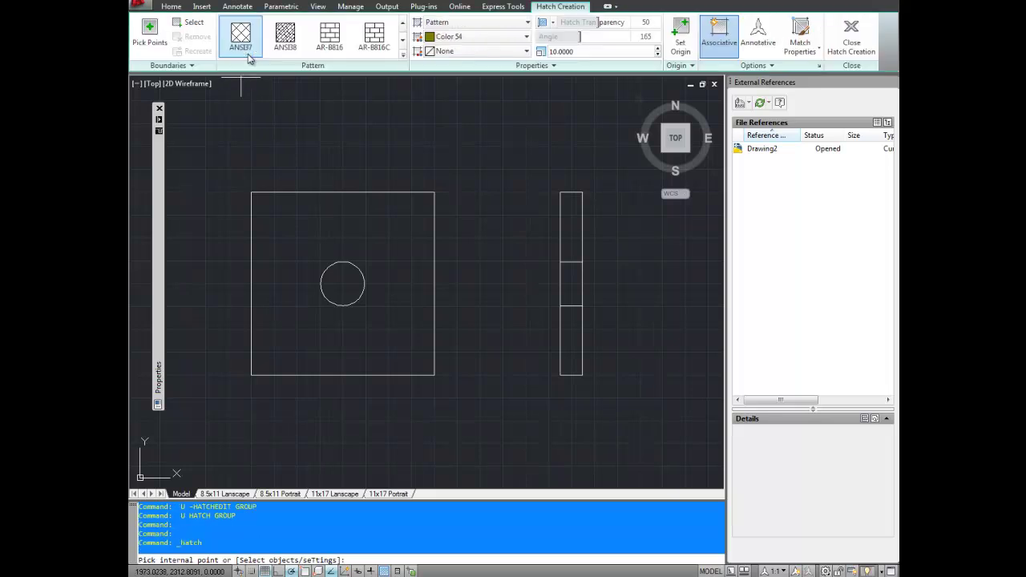
click(190, 22)
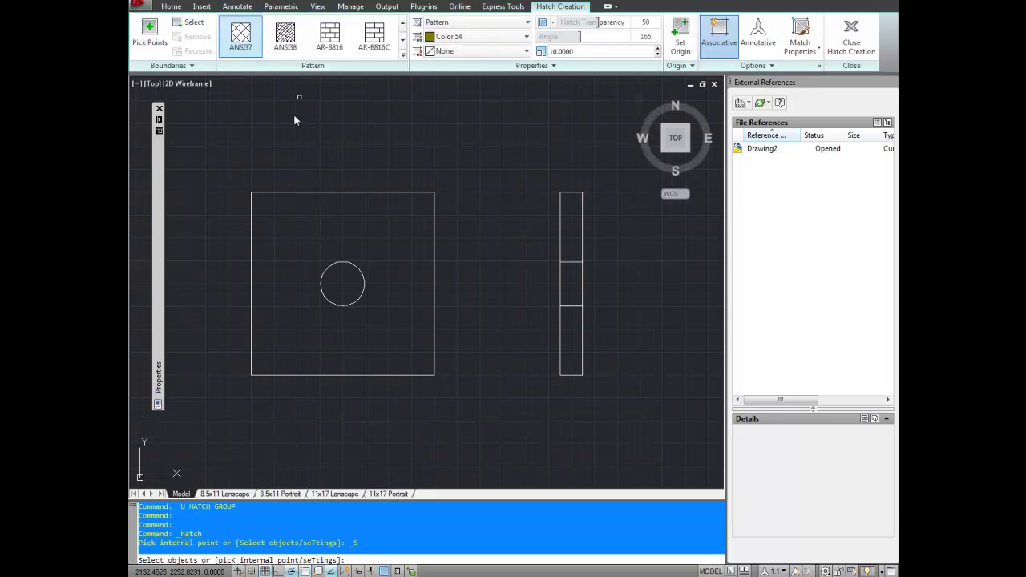
click(296, 193)
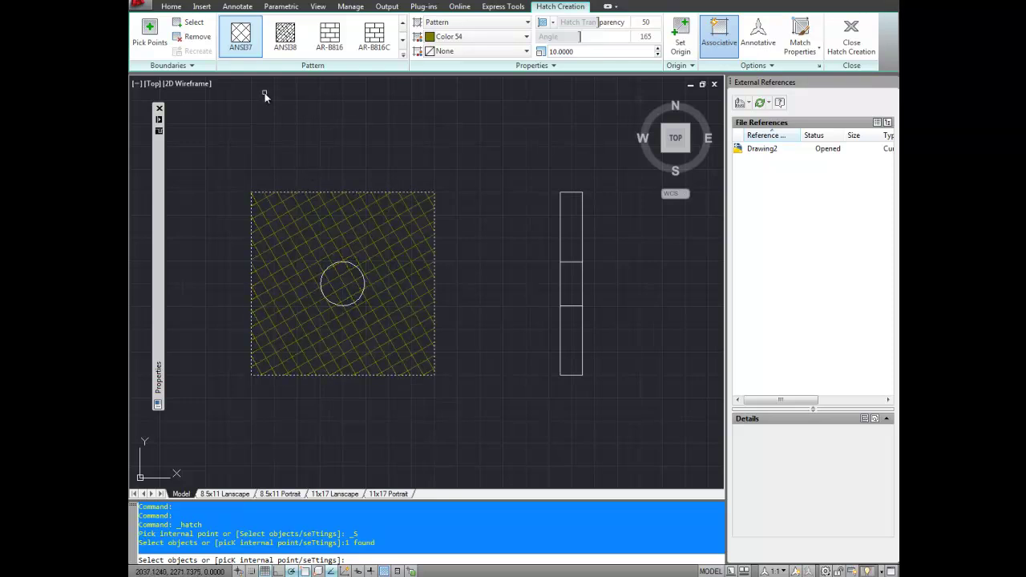
click(155, 40)
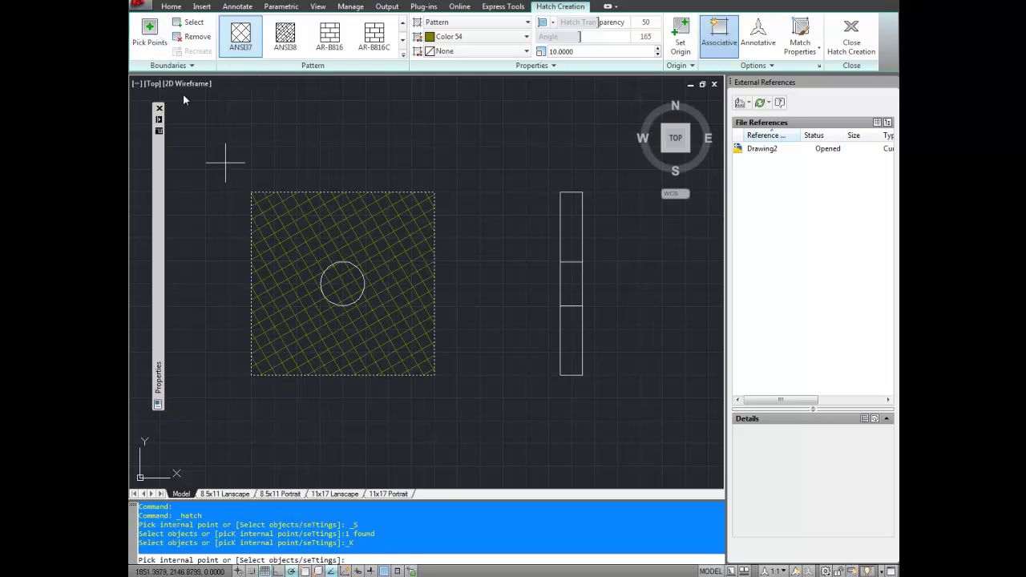
click(349, 288)
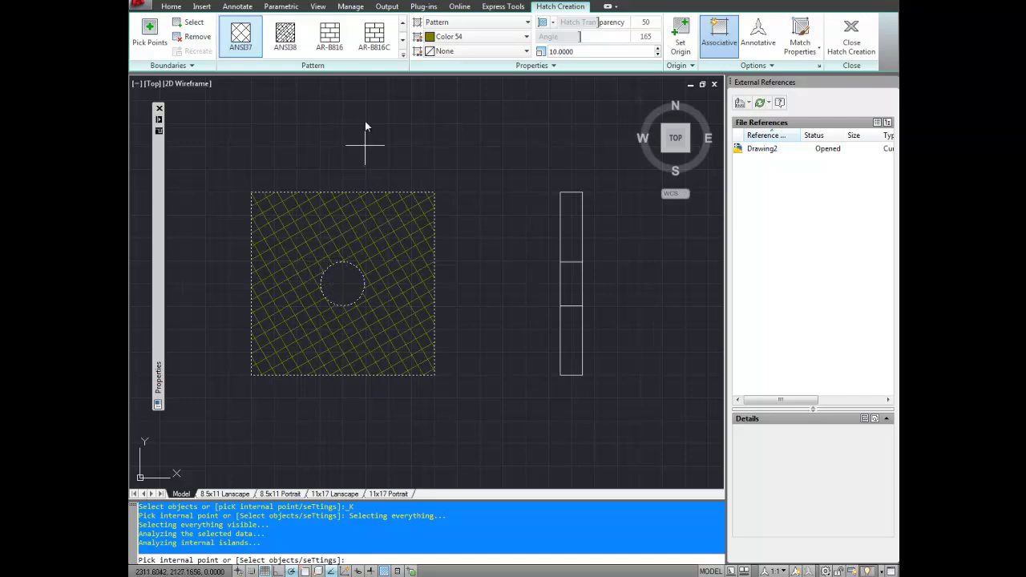
Step: Page through the pattern gallery and choose STARS for the plate hatch after previewing STEEL
click(402, 39)
click(403, 38)
click(402, 41)
click(401, 40)
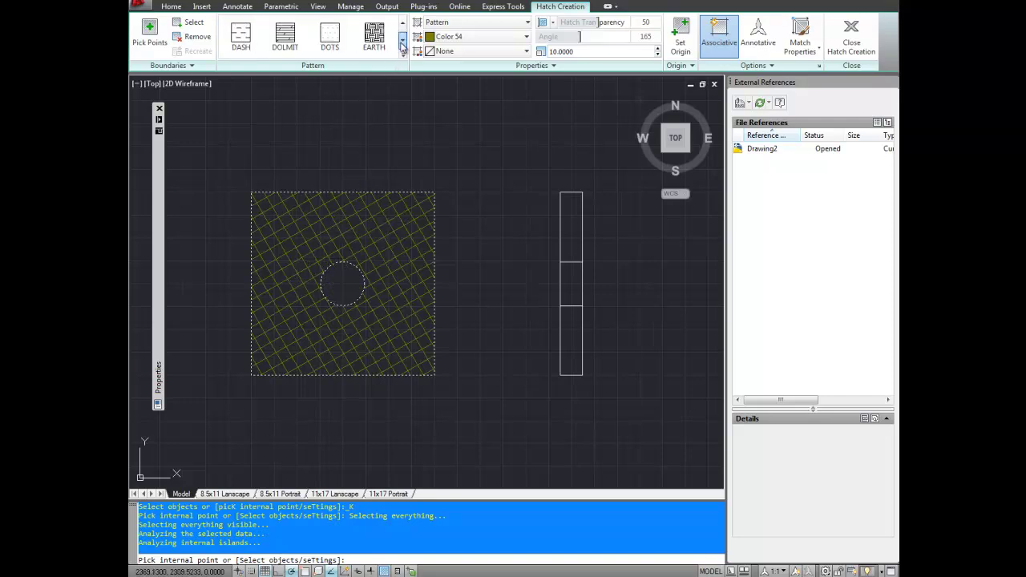
click(402, 40)
click(402, 40)
click(402, 40)
click(401, 40)
click(401, 40)
click(402, 40)
click(402, 40)
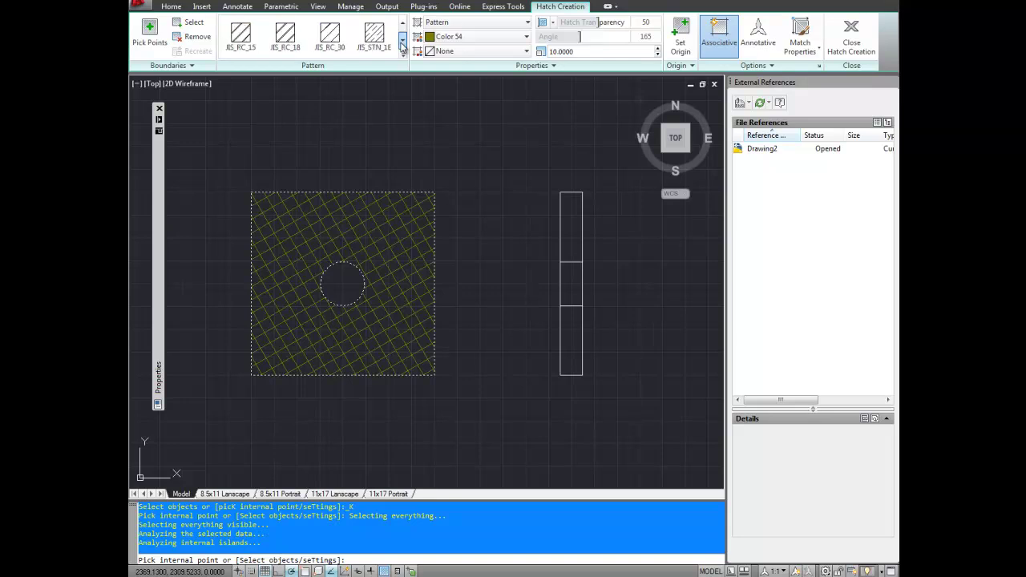
click(401, 40)
click(402, 40)
click(402, 40)
click(372, 38)
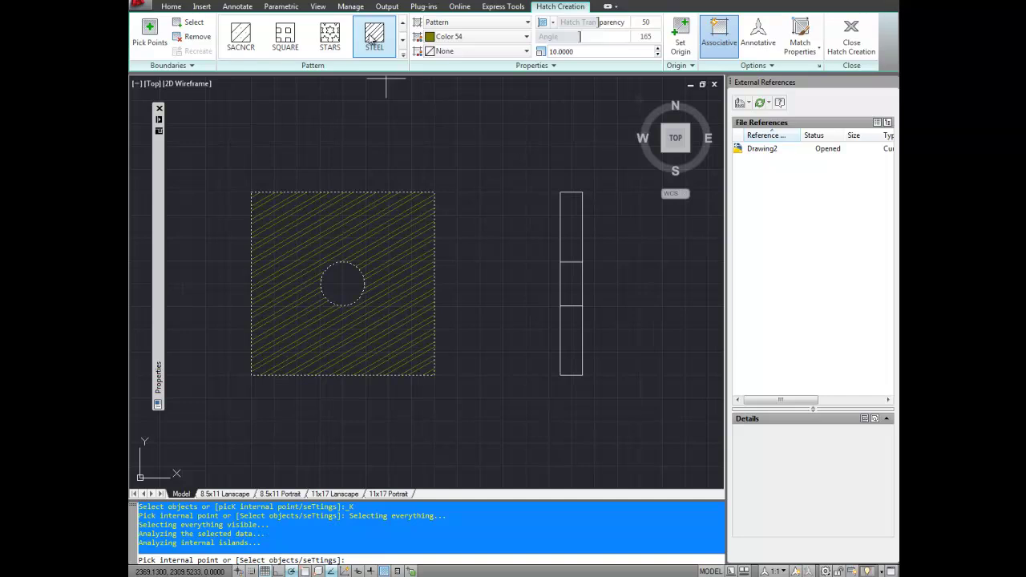
click(330, 39)
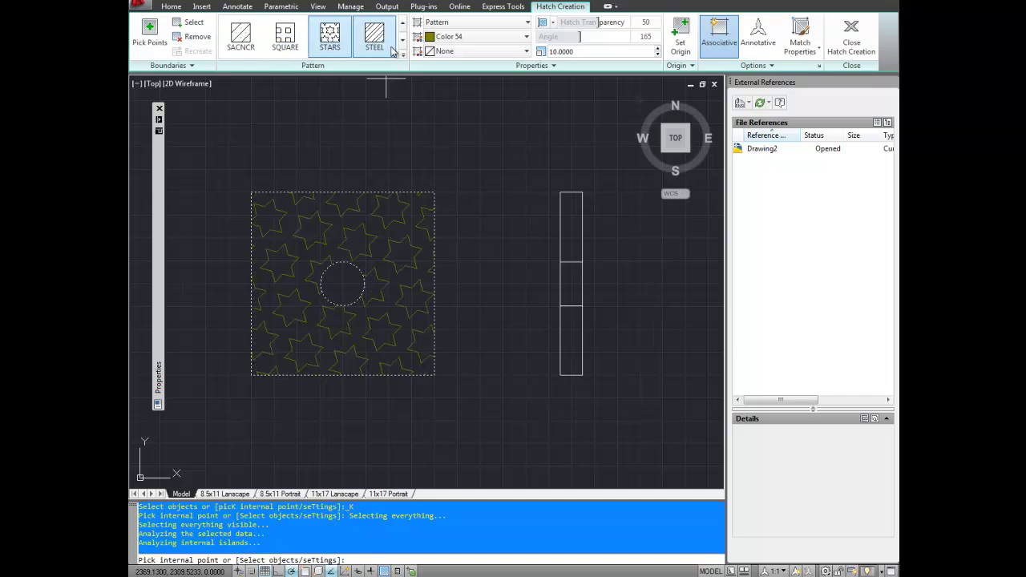
Step: Make the star hatch Blue, lower its transparency from 50 to 10, and finish it
click(465, 36)
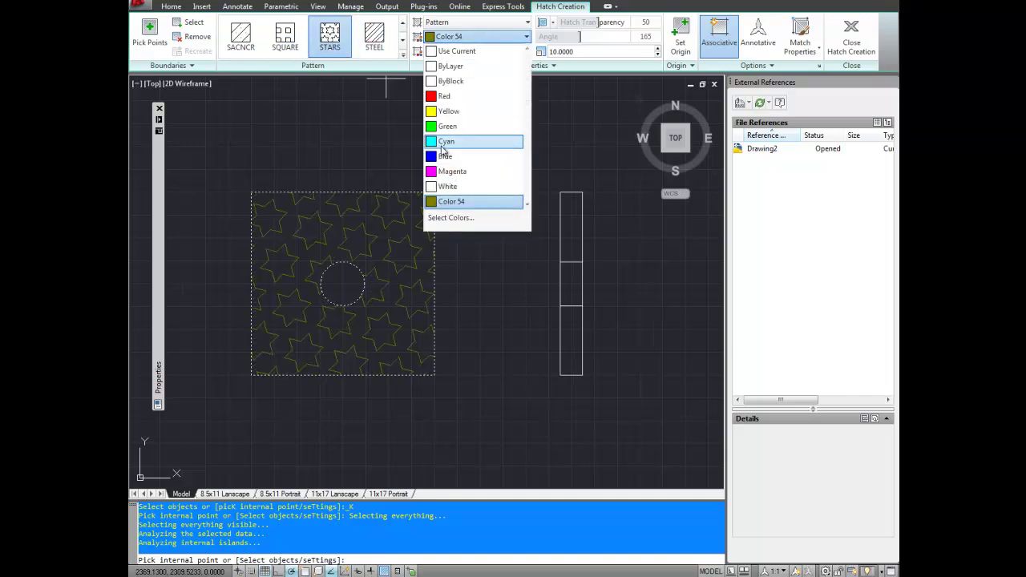
click(453, 156)
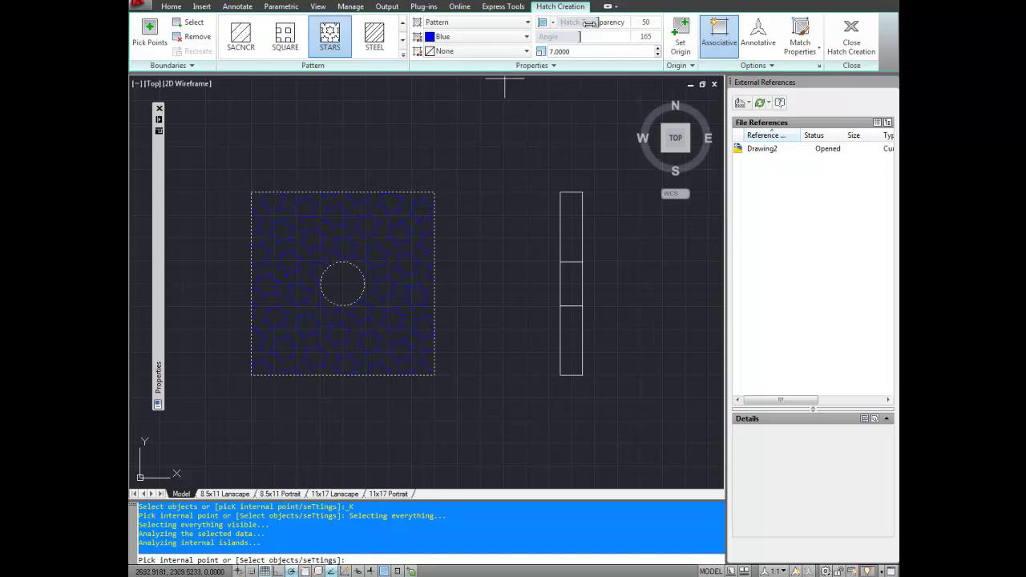
mouse_move(589, 22)
mouse_down()
mouse_move(555, 22)
mouse_move(565, 23)
mouse_up()
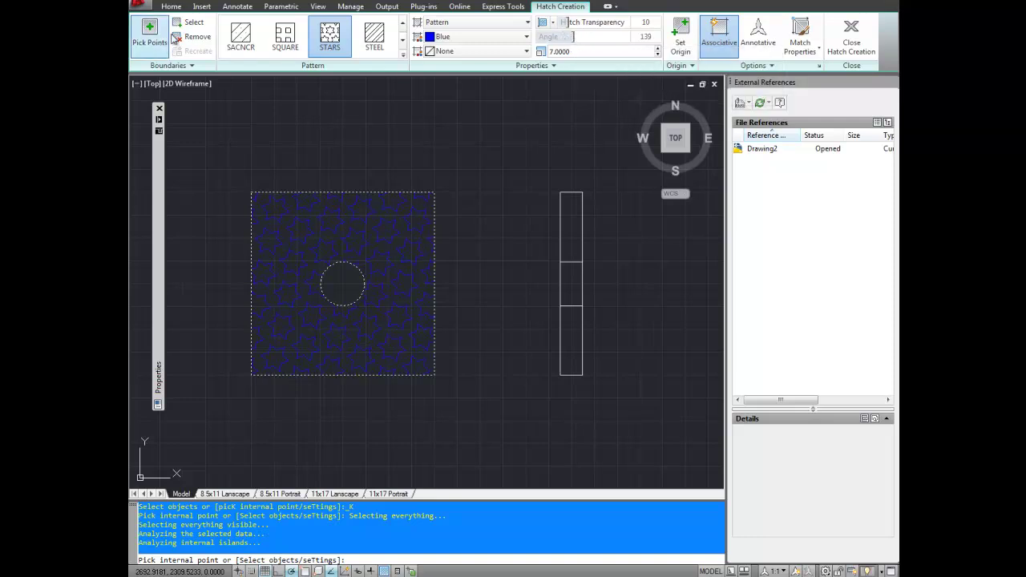
key(Return)
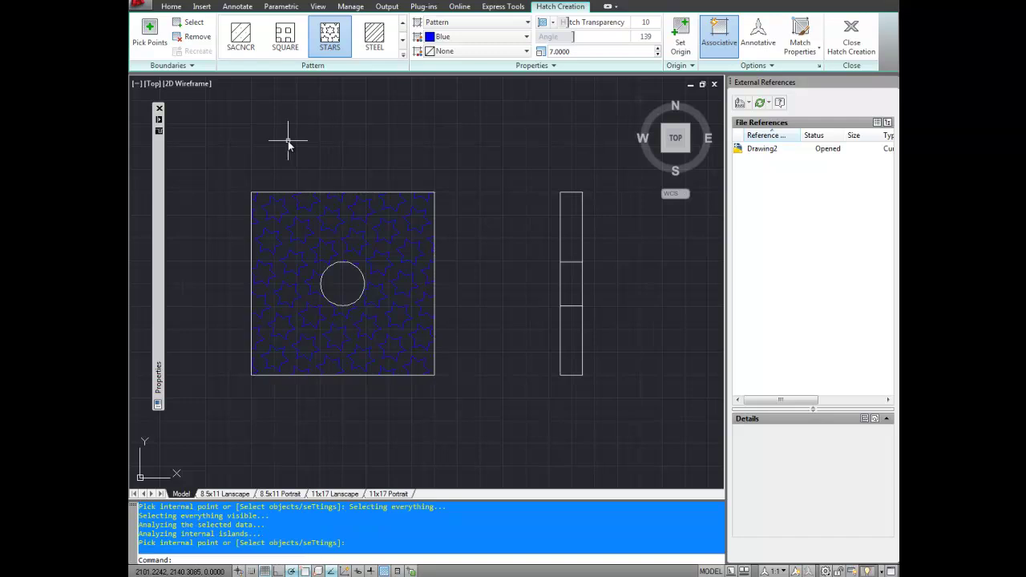
click(282, 229)
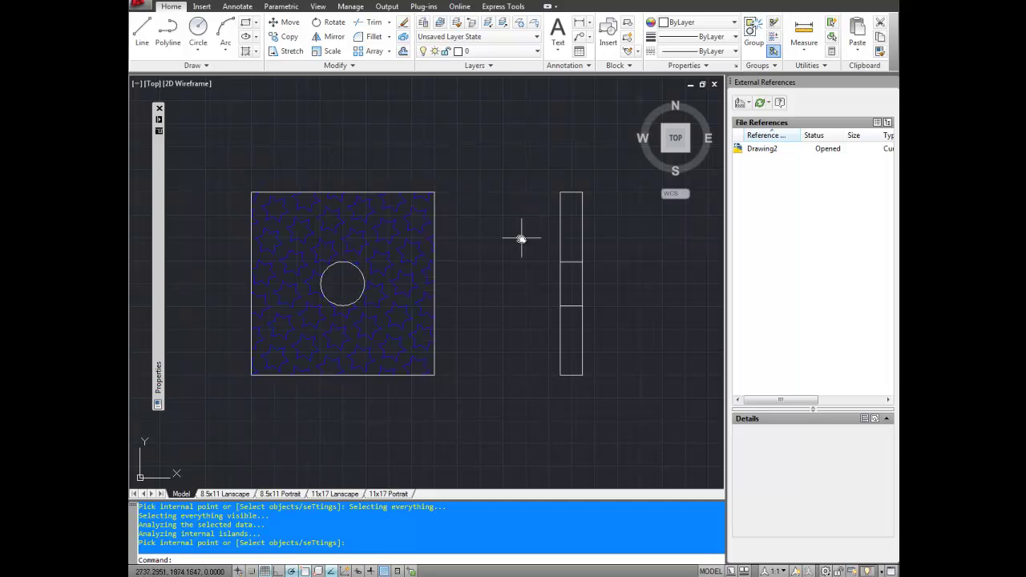
mouse_move(521, 239)
middle_down()
mouse_move(419, 183)
mouse_move(465, 202)
mouse_move(470, 220)
middle_up()
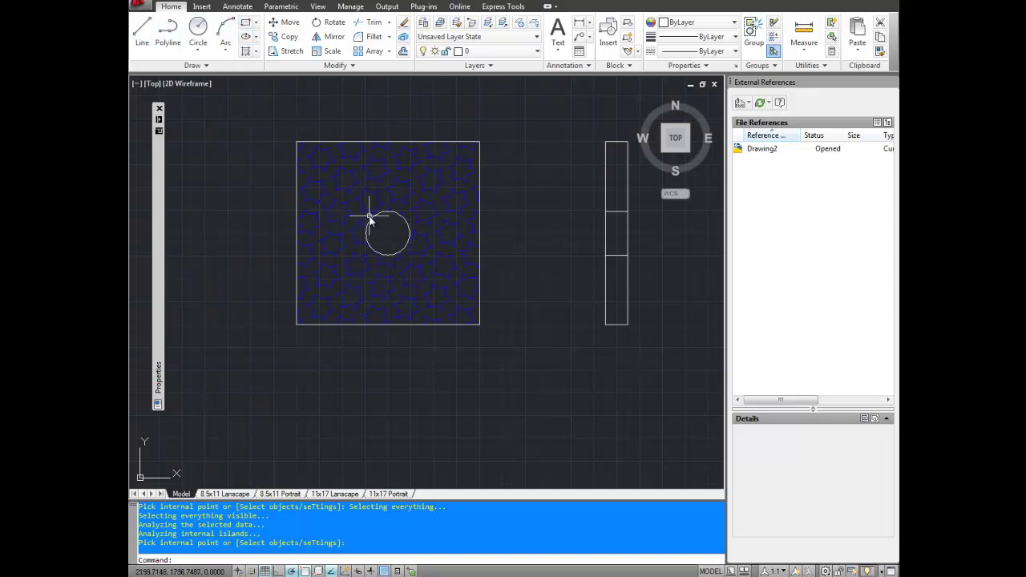
middle_drag(540, 168, 371, 174)
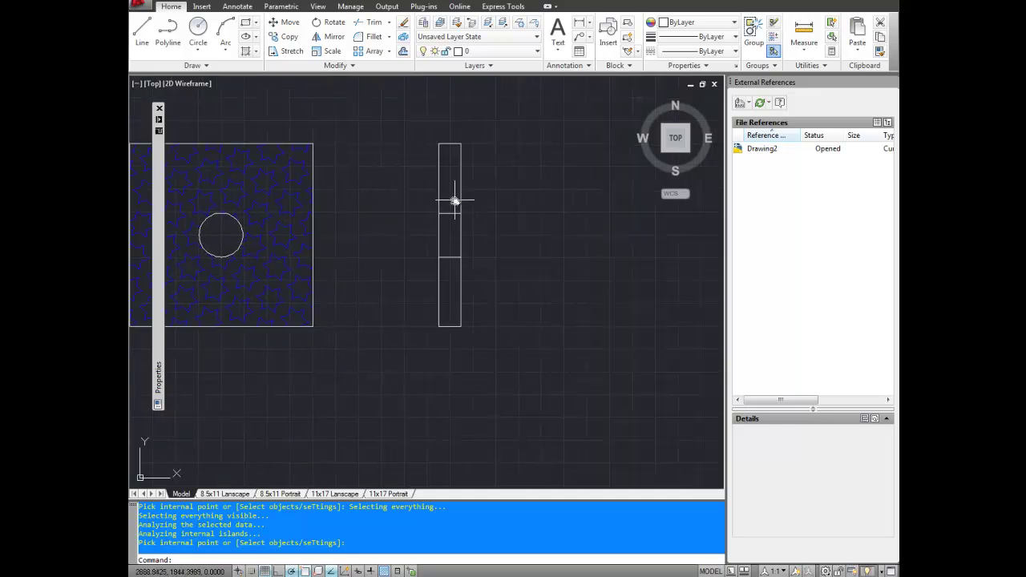
Step: Start a new hatch and pick the top and bottom cells of the side-view rectangle
click(245, 50)
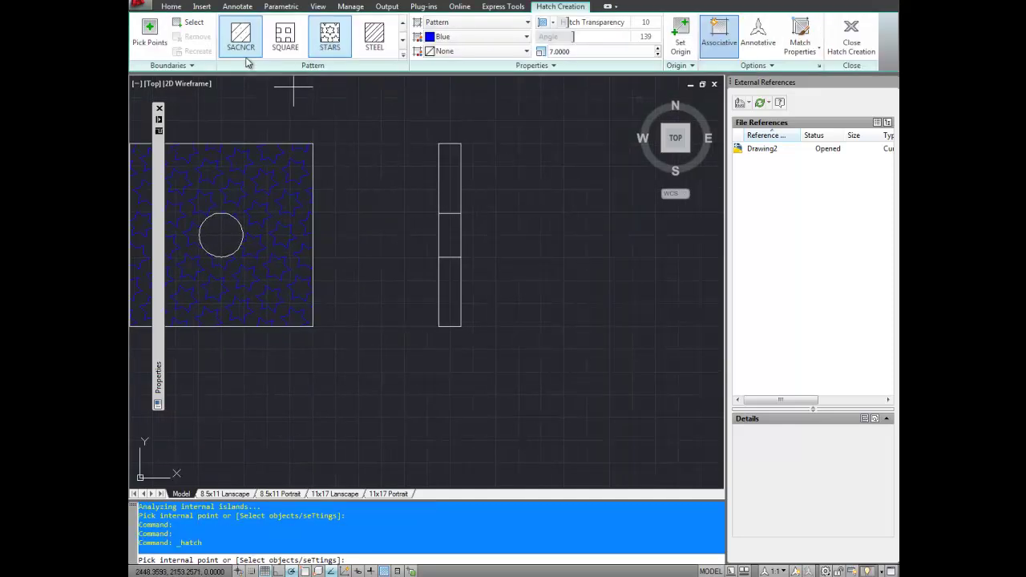
click(149, 34)
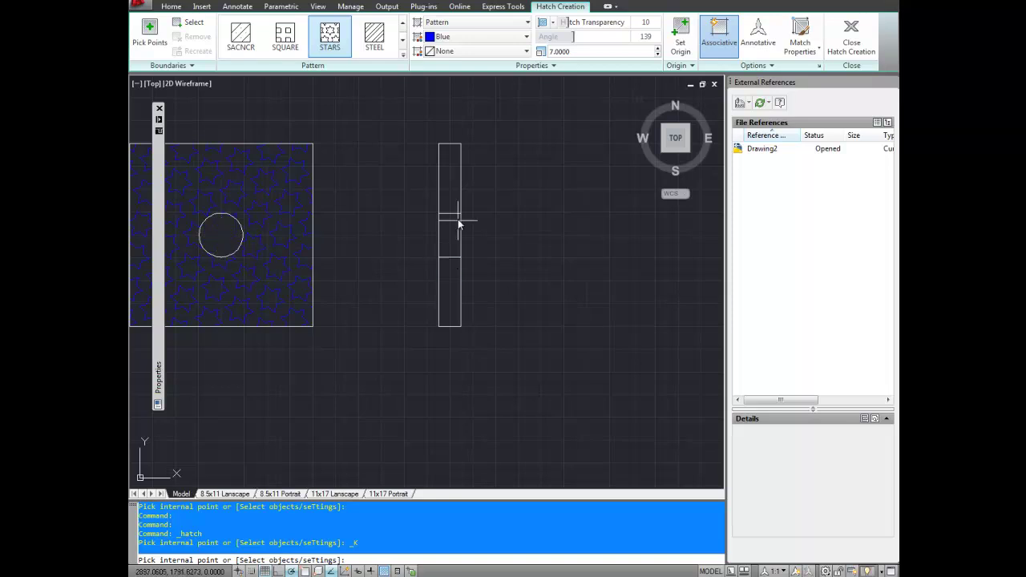
click(457, 185)
click(464, 293)
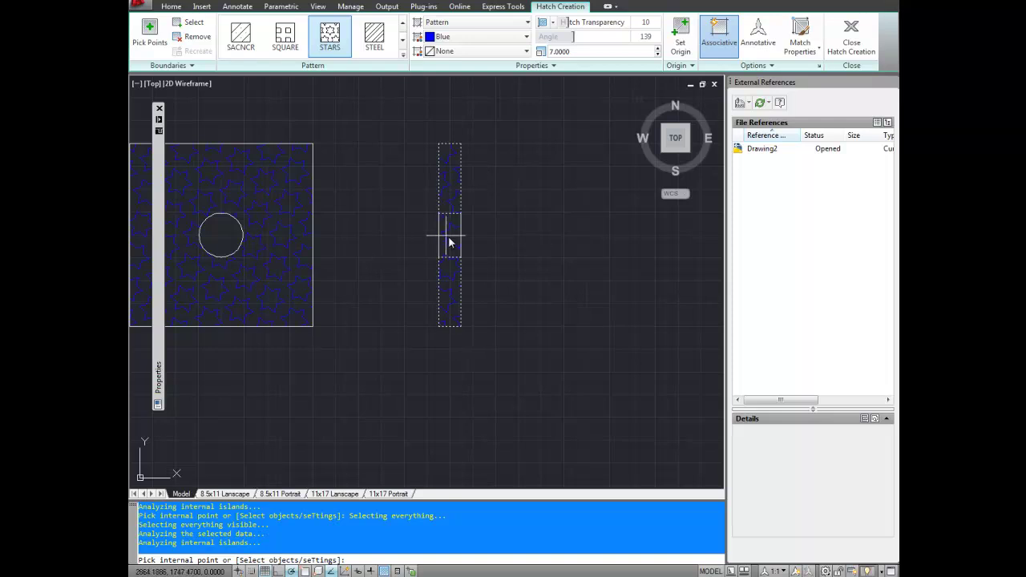
Step: Hatch the picked side-section cells with Yellow STEEL at angle 0 and scale 10
click(377, 40)
drag(583, 36, 562, 36)
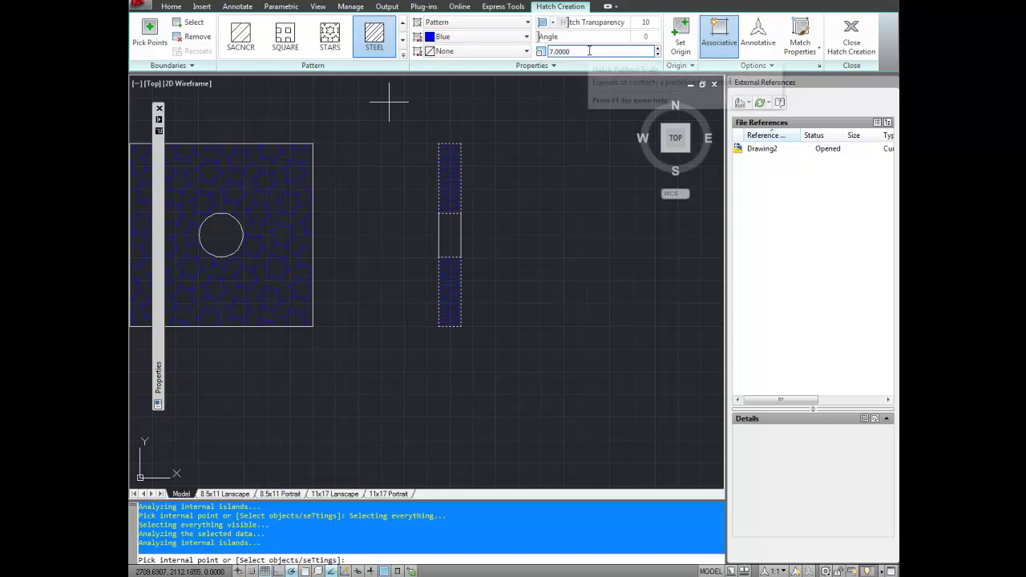
click(561, 51)
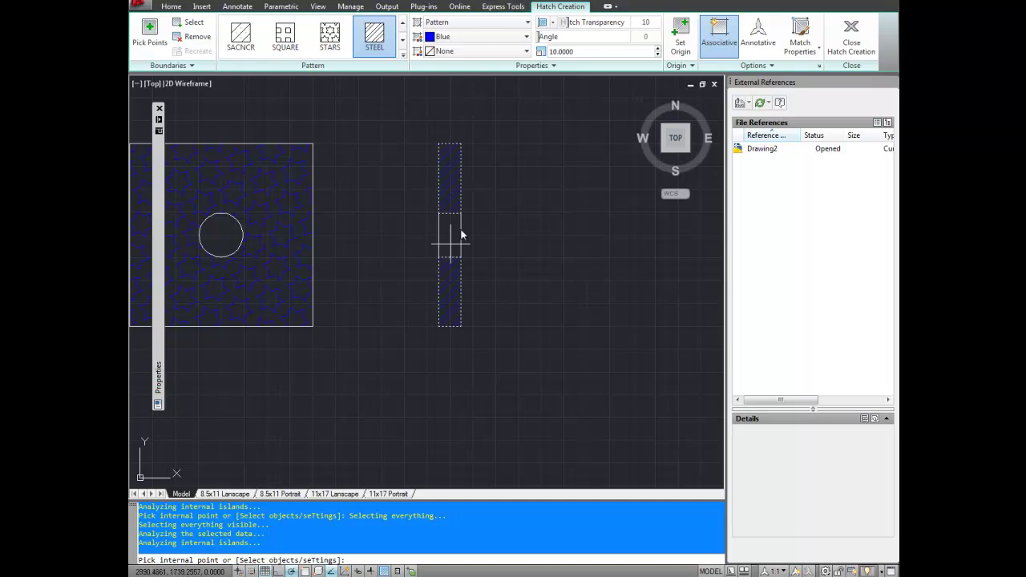
click(469, 37)
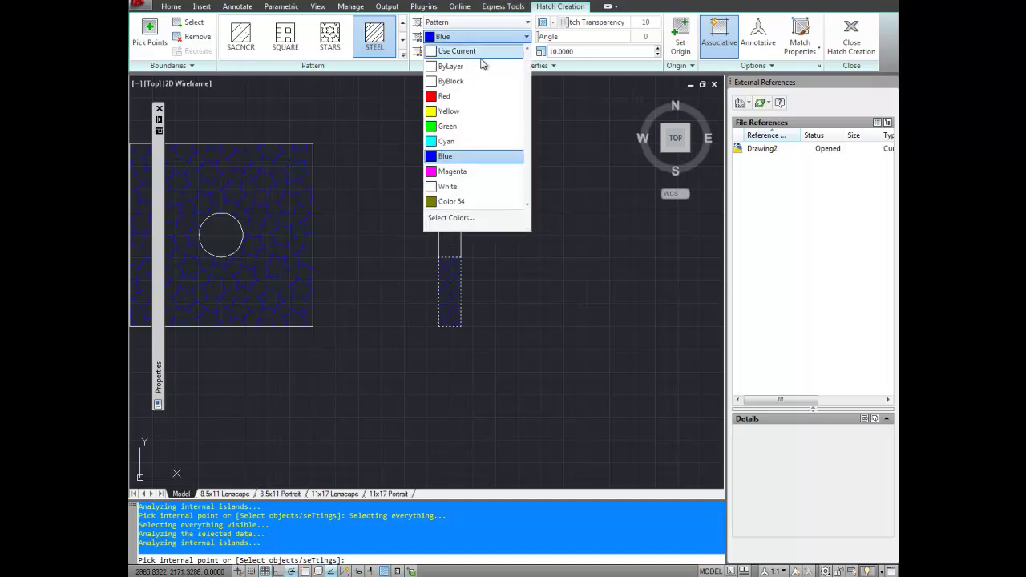
click(461, 106)
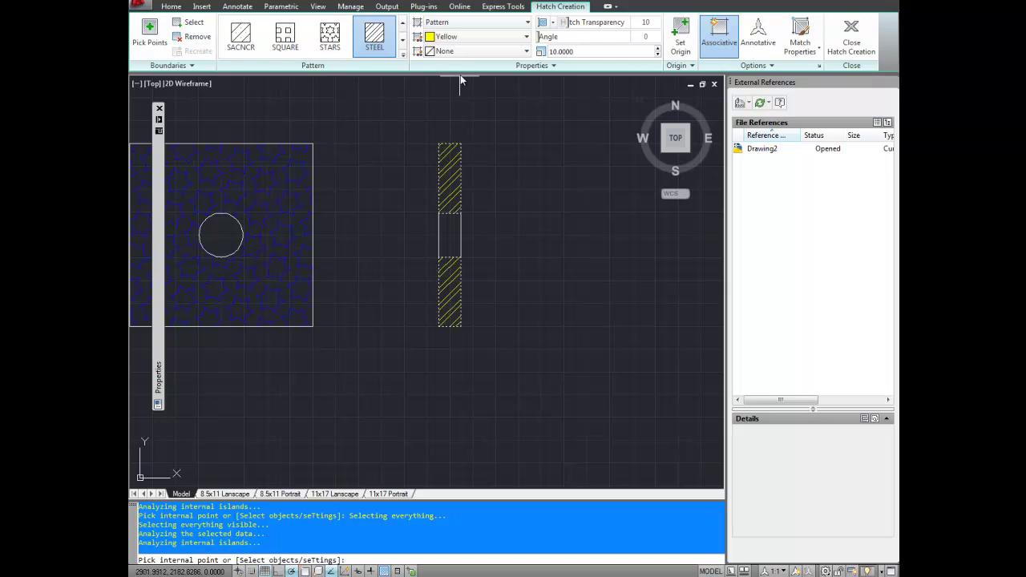
key(Return)
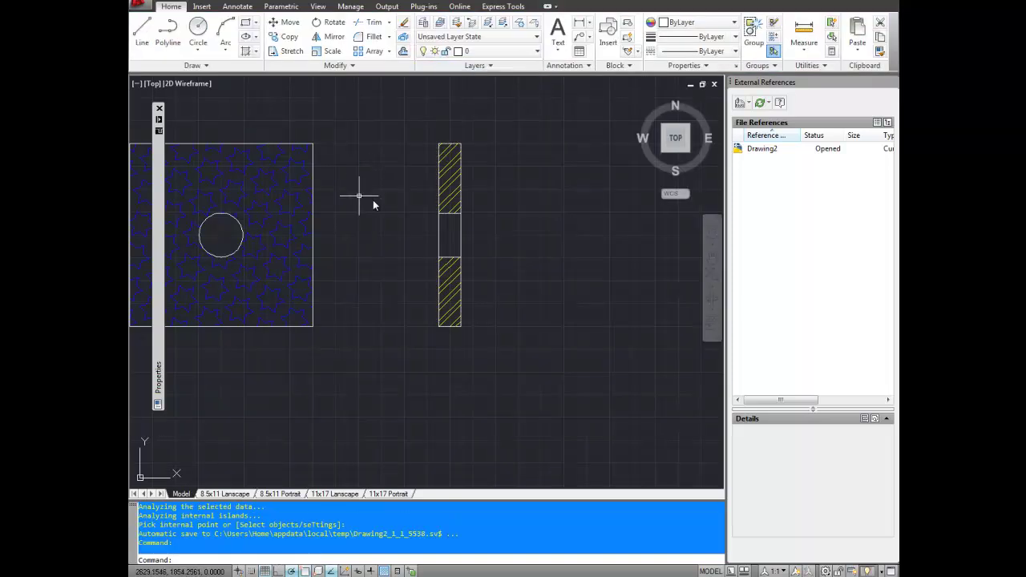
click(457, 194)
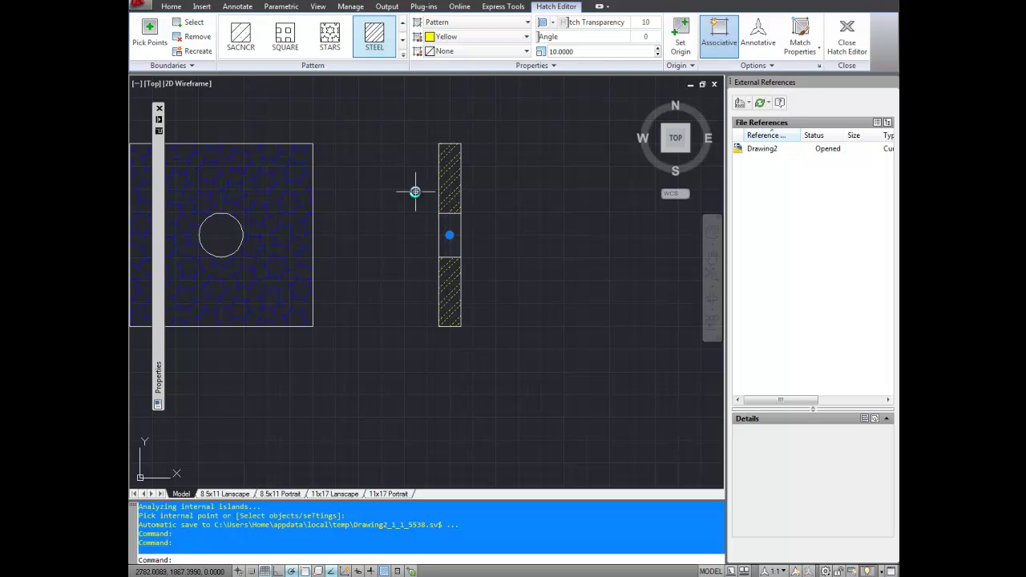
key(Delete)
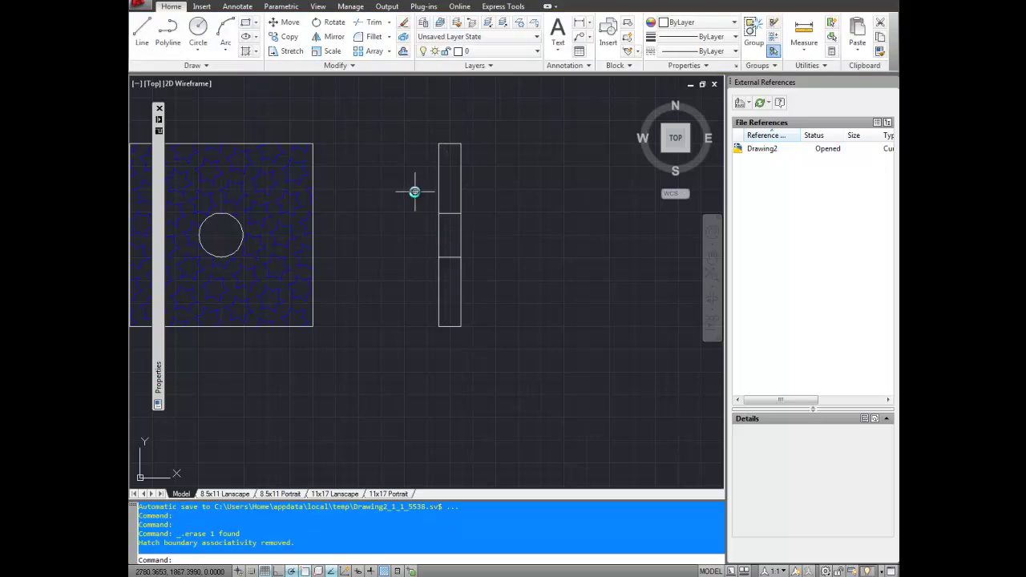
text(u)
key(Return)
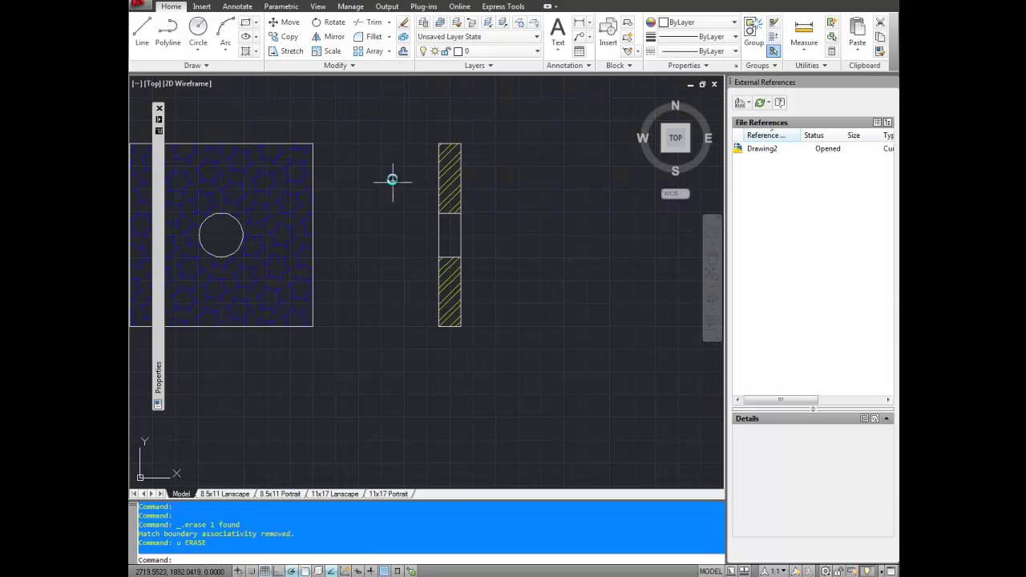
click(445, 165)
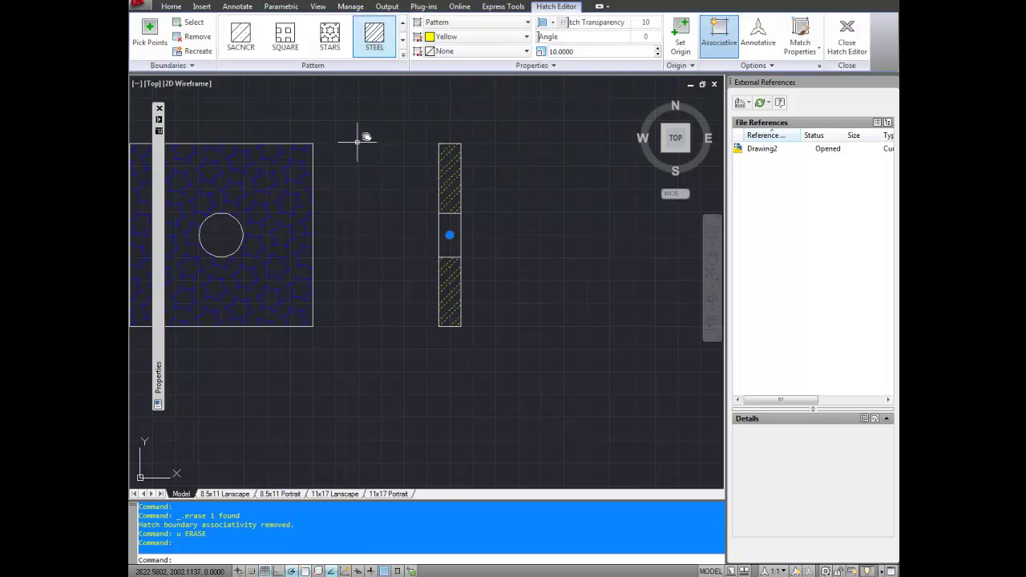
middle_drag(360, 137, 380, 121)
scroll(386, 133, down, 2)
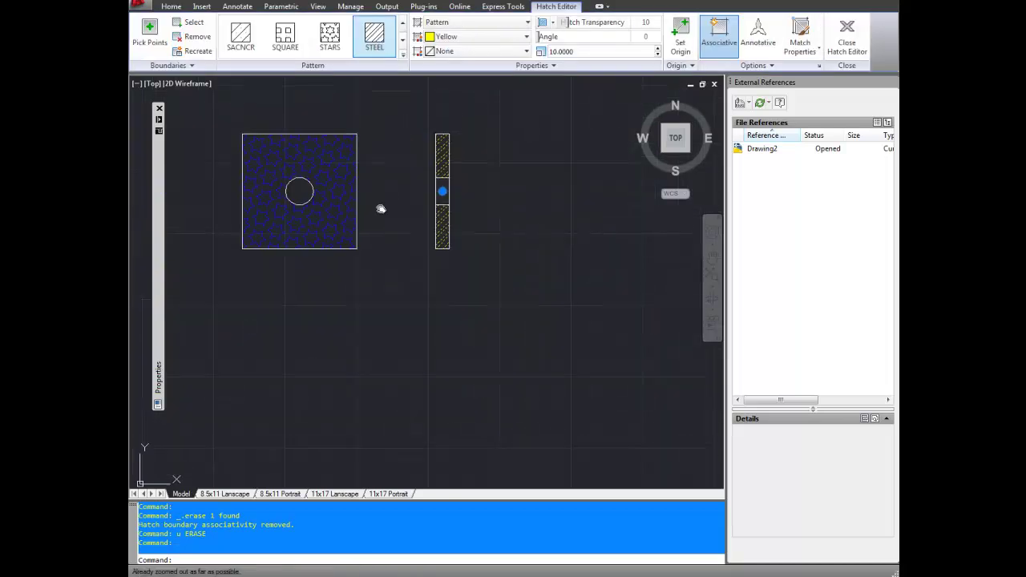
mouse_move(380, 209)
middle_down()
mouse_move(534, 119)
mouse_move(486, 184)
mouse_move(517, 211)
middle_up()
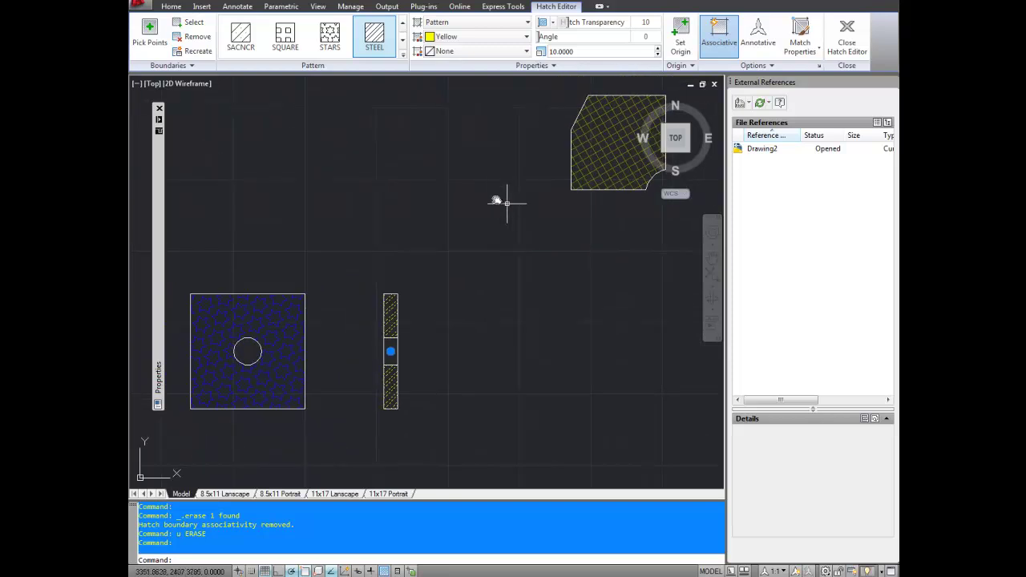
text(u)
key(Return)
key(Escape)
key(Escape)
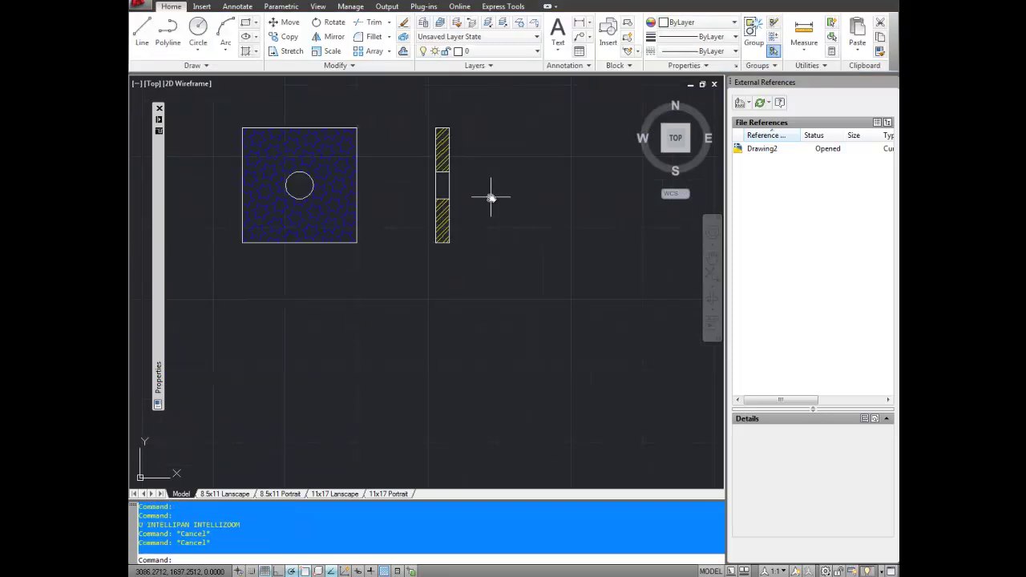